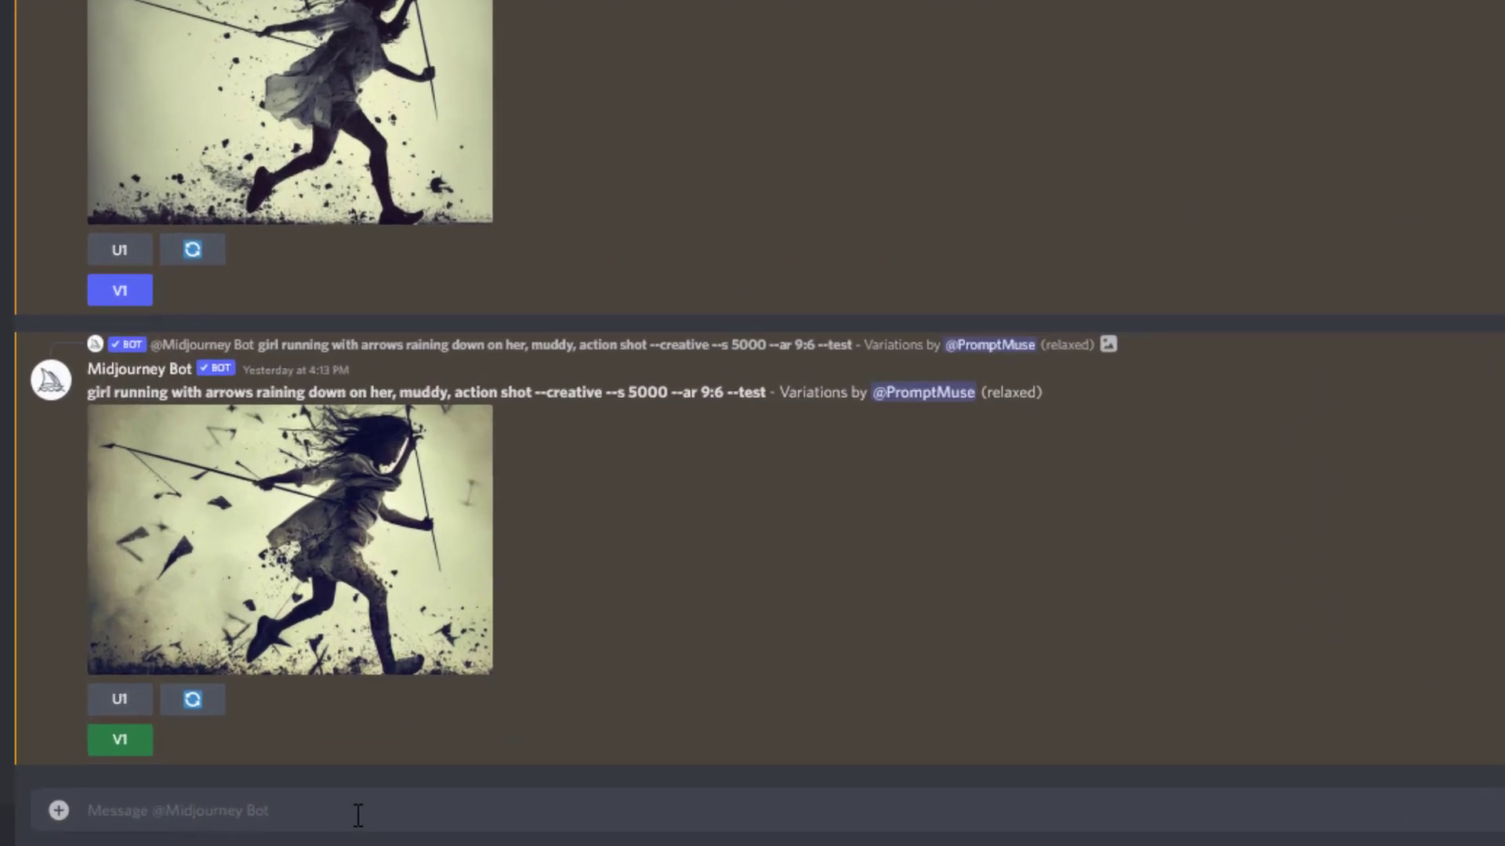
{"action": "type", "text": "/settings"}
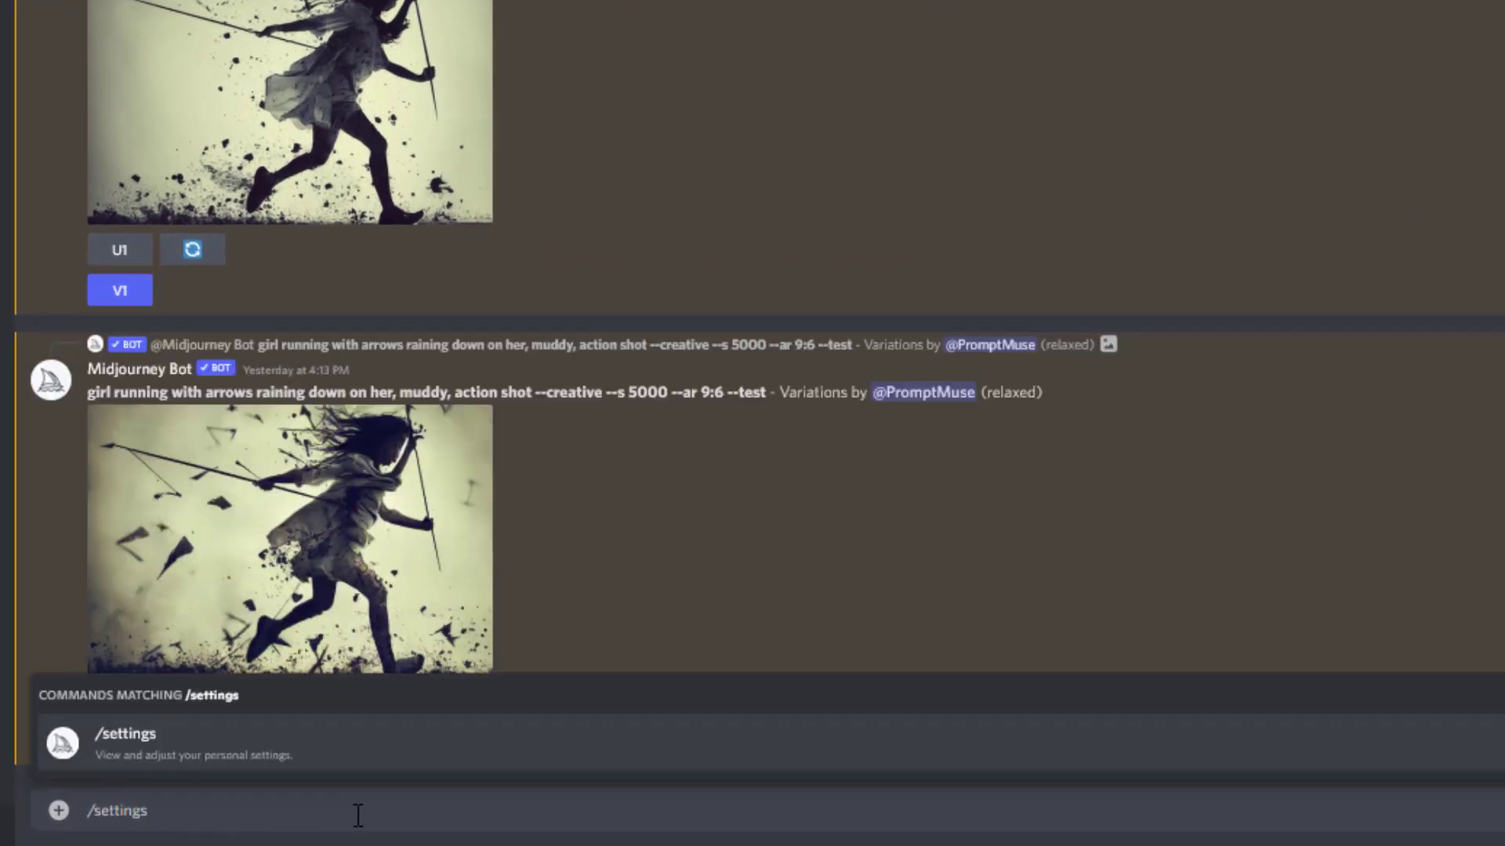
Send the /settings command so the Midjourney Bot shows its settings buttons.
{"action": "key", "text": "Return"}
{"action": "key", "text": "Return"}
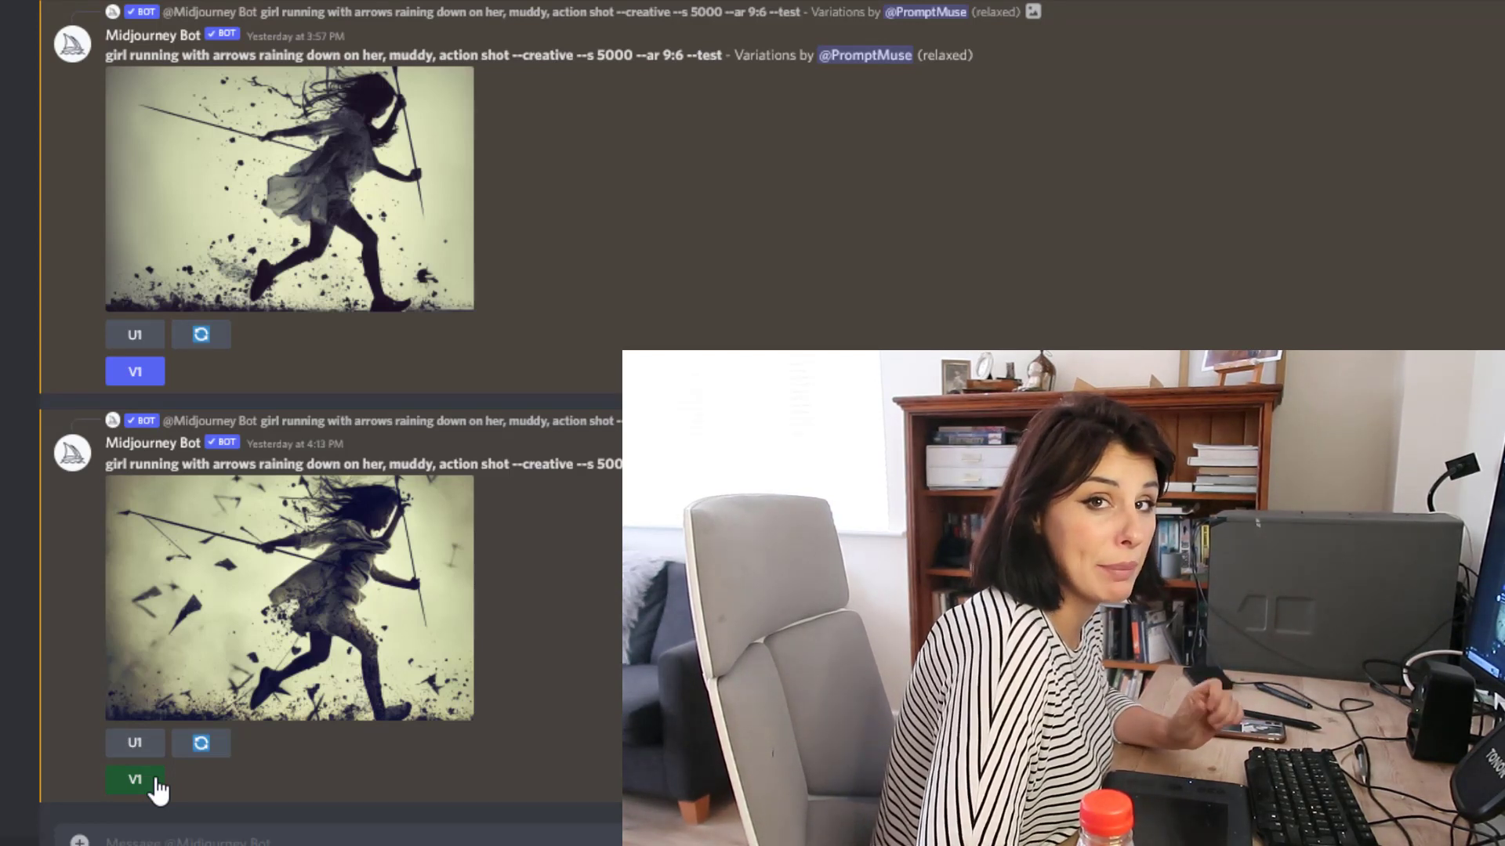
Remix V1 of the second girl image with 'Anatomically correct' prepended and '--no extra arm' appended, then submit.
{"action": "left_click", "coordinate": [158, 782]}
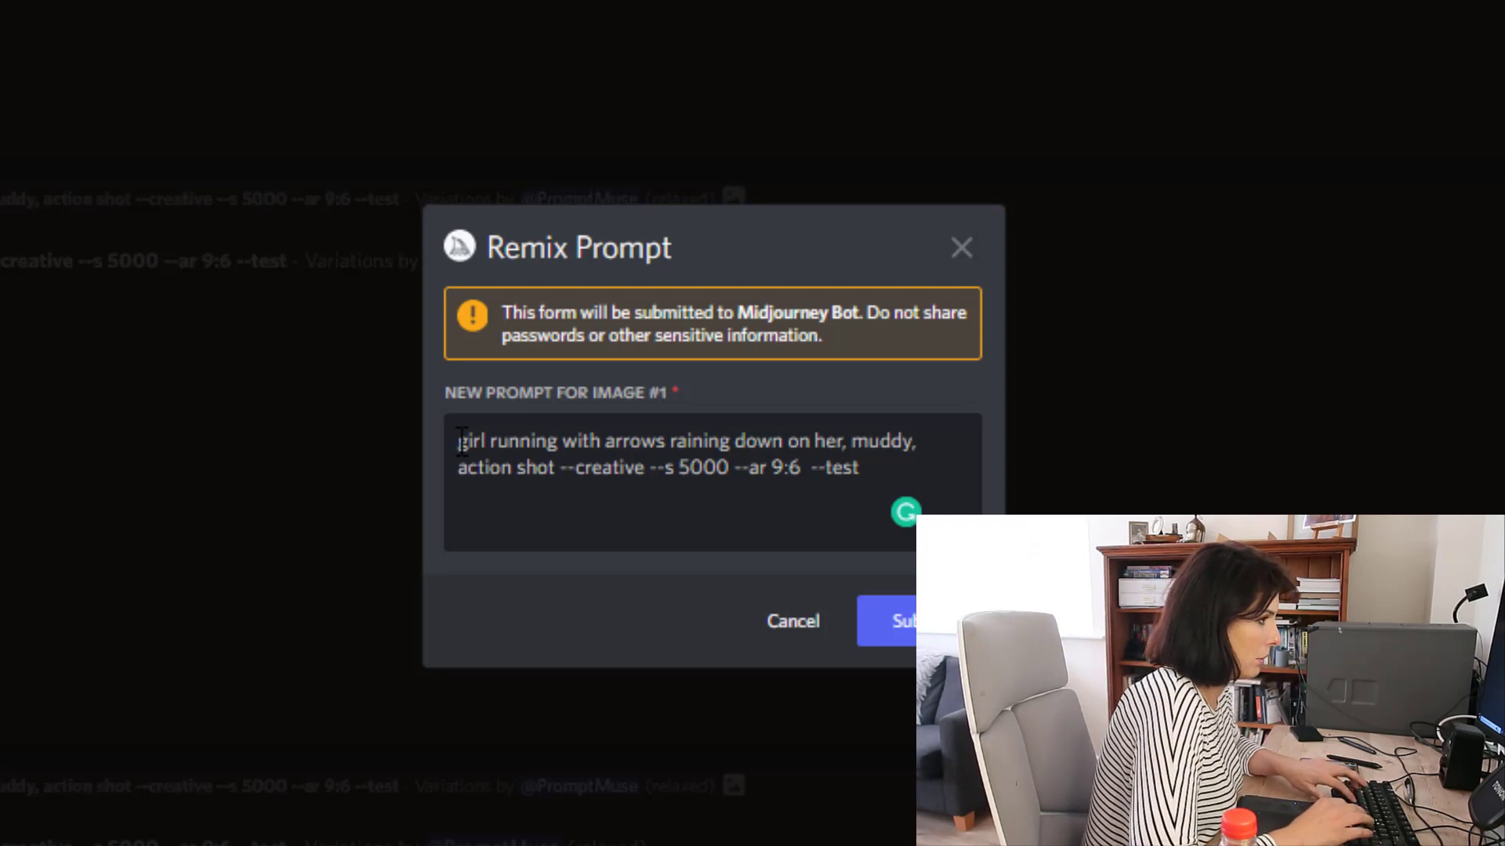
{"action": "type", "text": "Anatomically correct"}
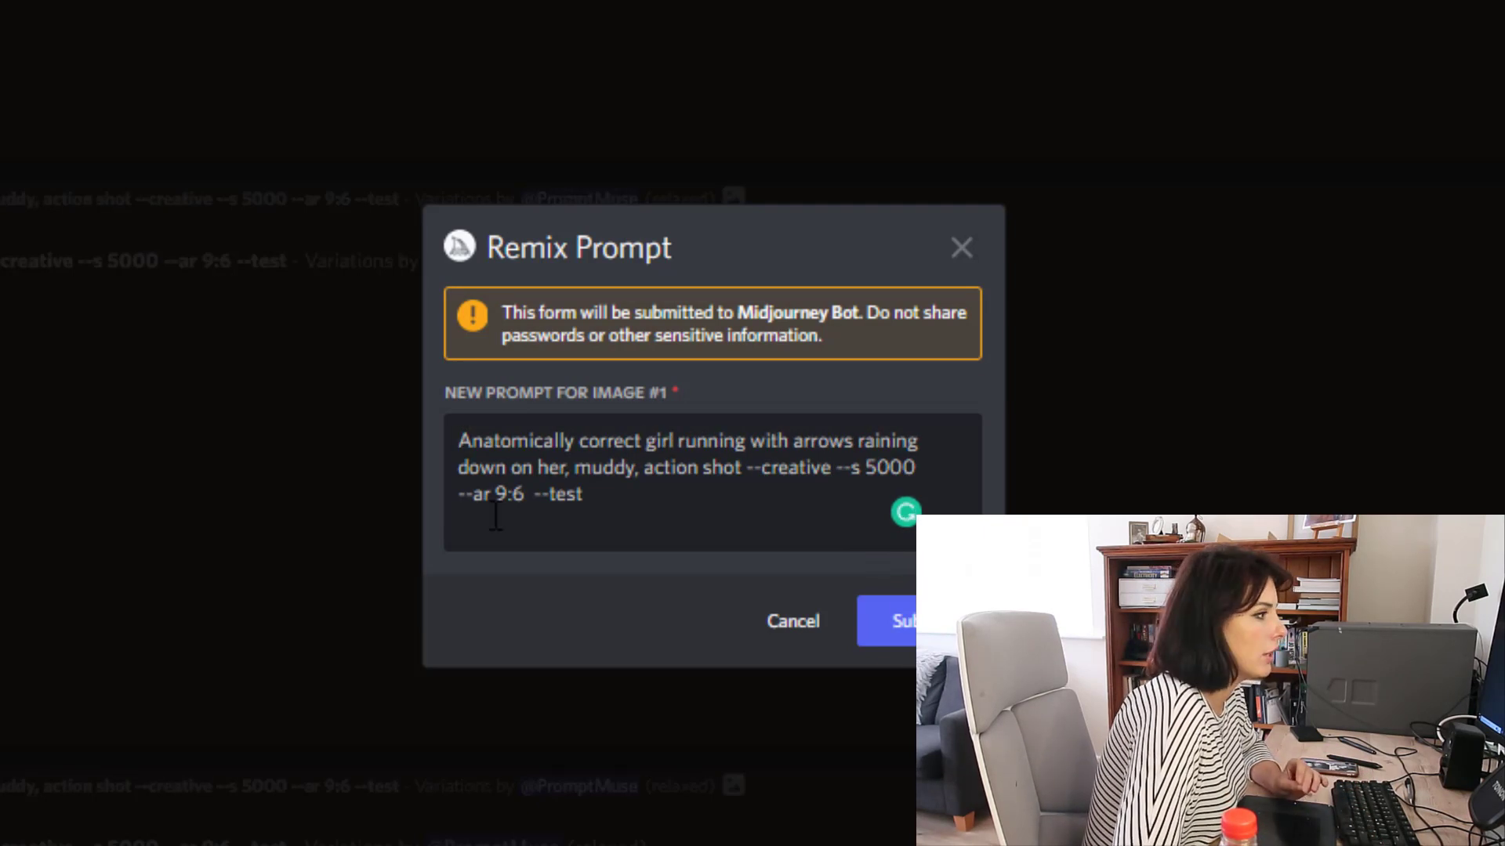
{"action": "left_click", "coordinate": [603, 497]}
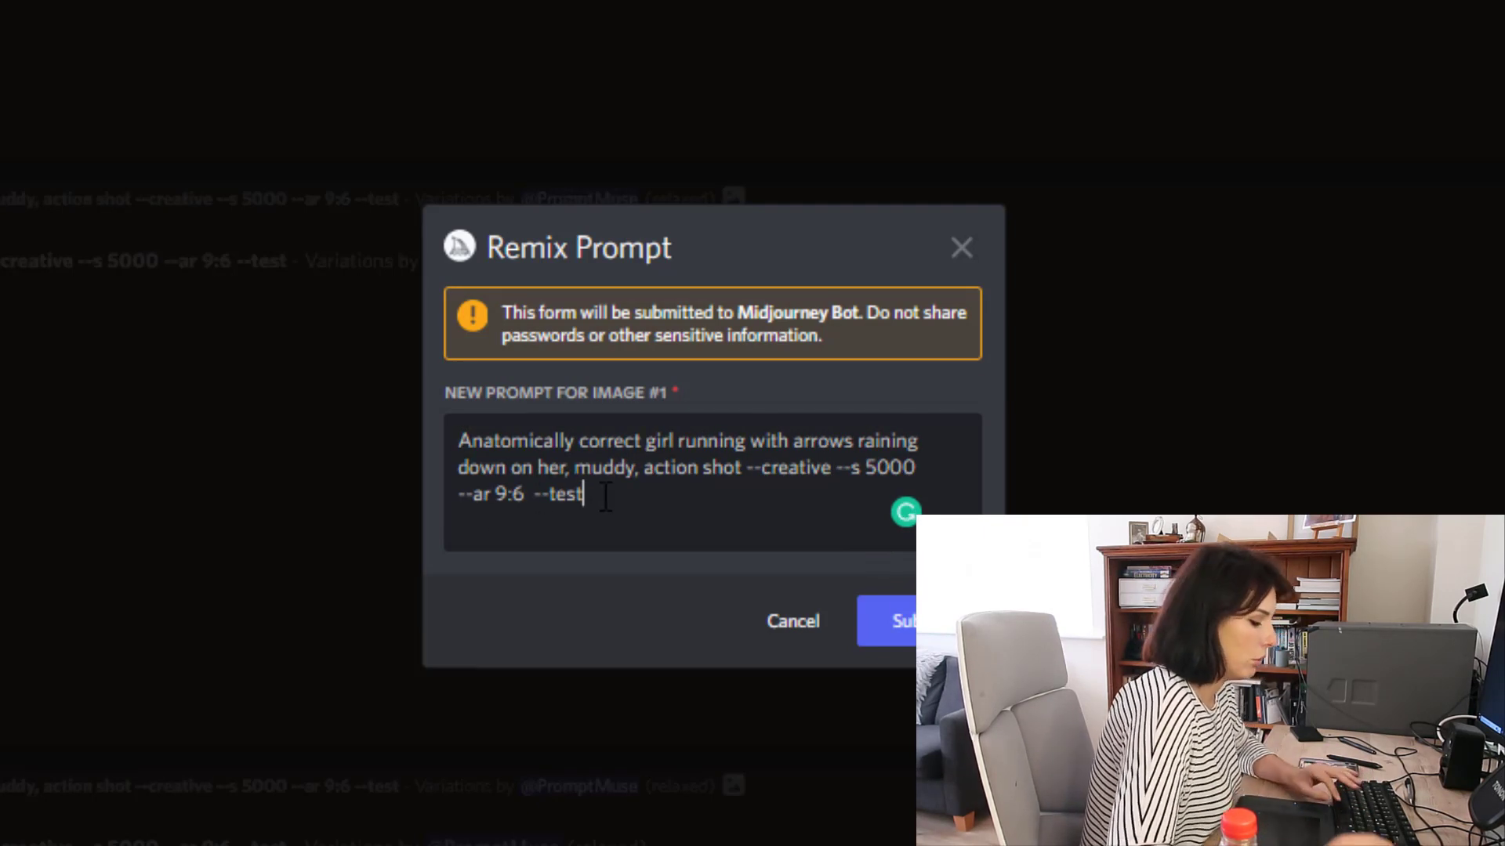
{"action": "type", "text": " --"}
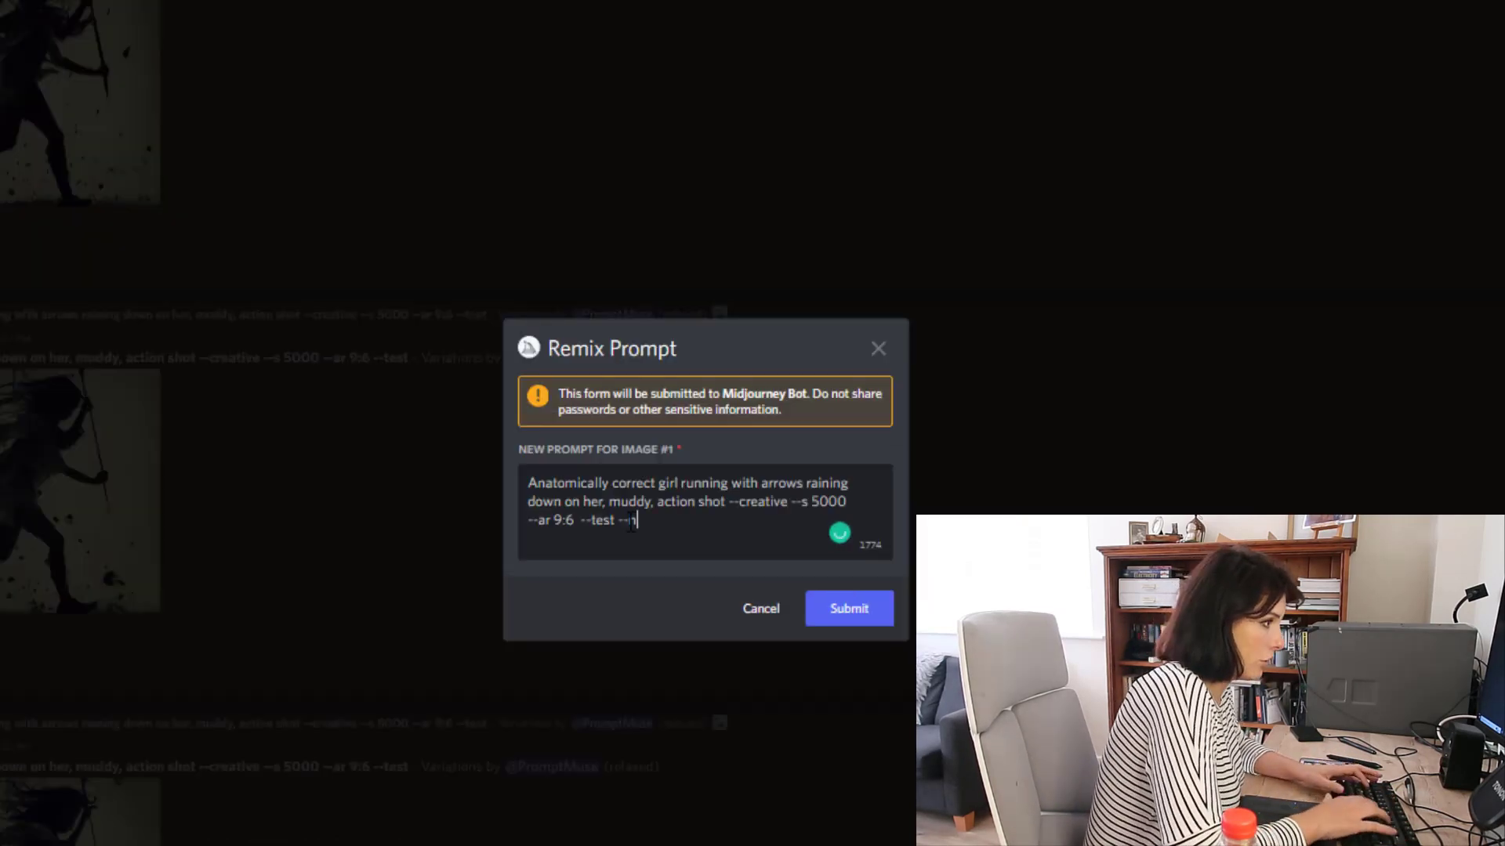
{"action": "type", "text": "no extra"}
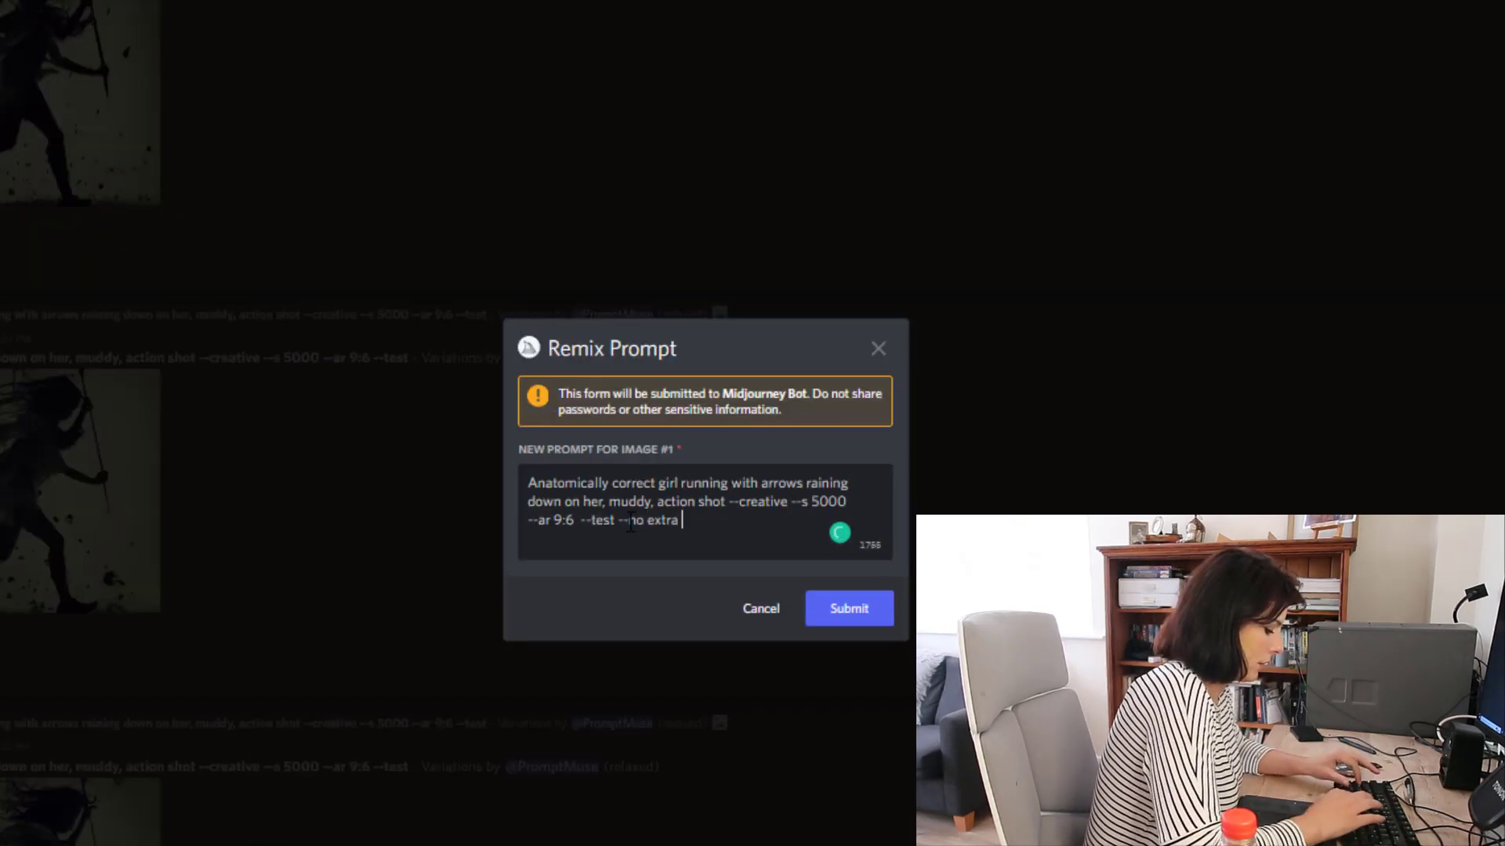
{"action": "type", "text": " arm"}
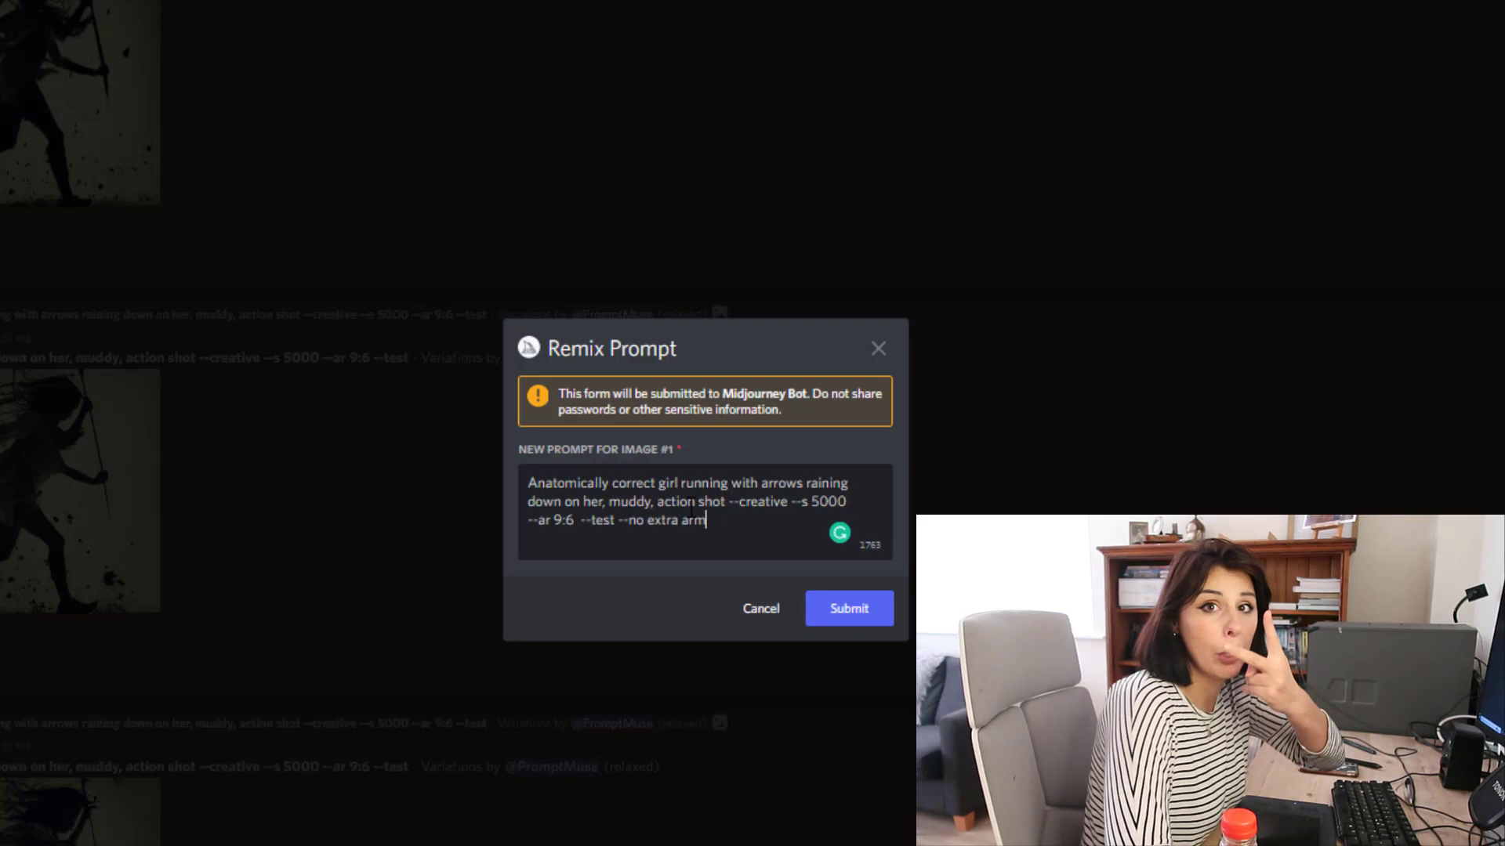
{"action": "left_click", "coordinate": [878, 617]}
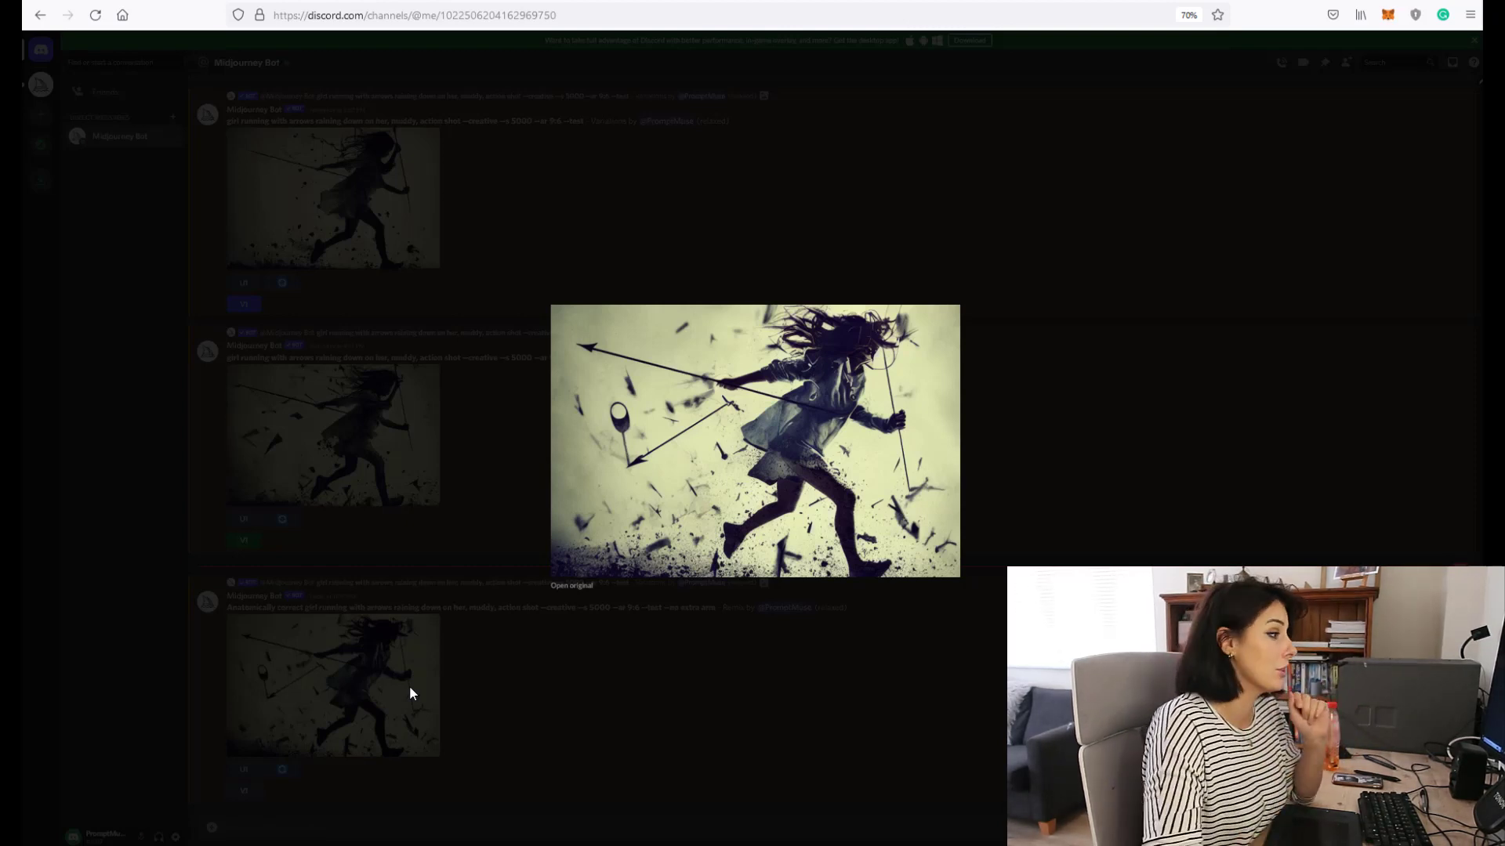
Enlarge the earlier variation, then the new remix to compare, and return to the chat.
{"action": "left_click", "coordinate": [413, 756]}
{"action": "left_click", "coordinate": [384, 448]}
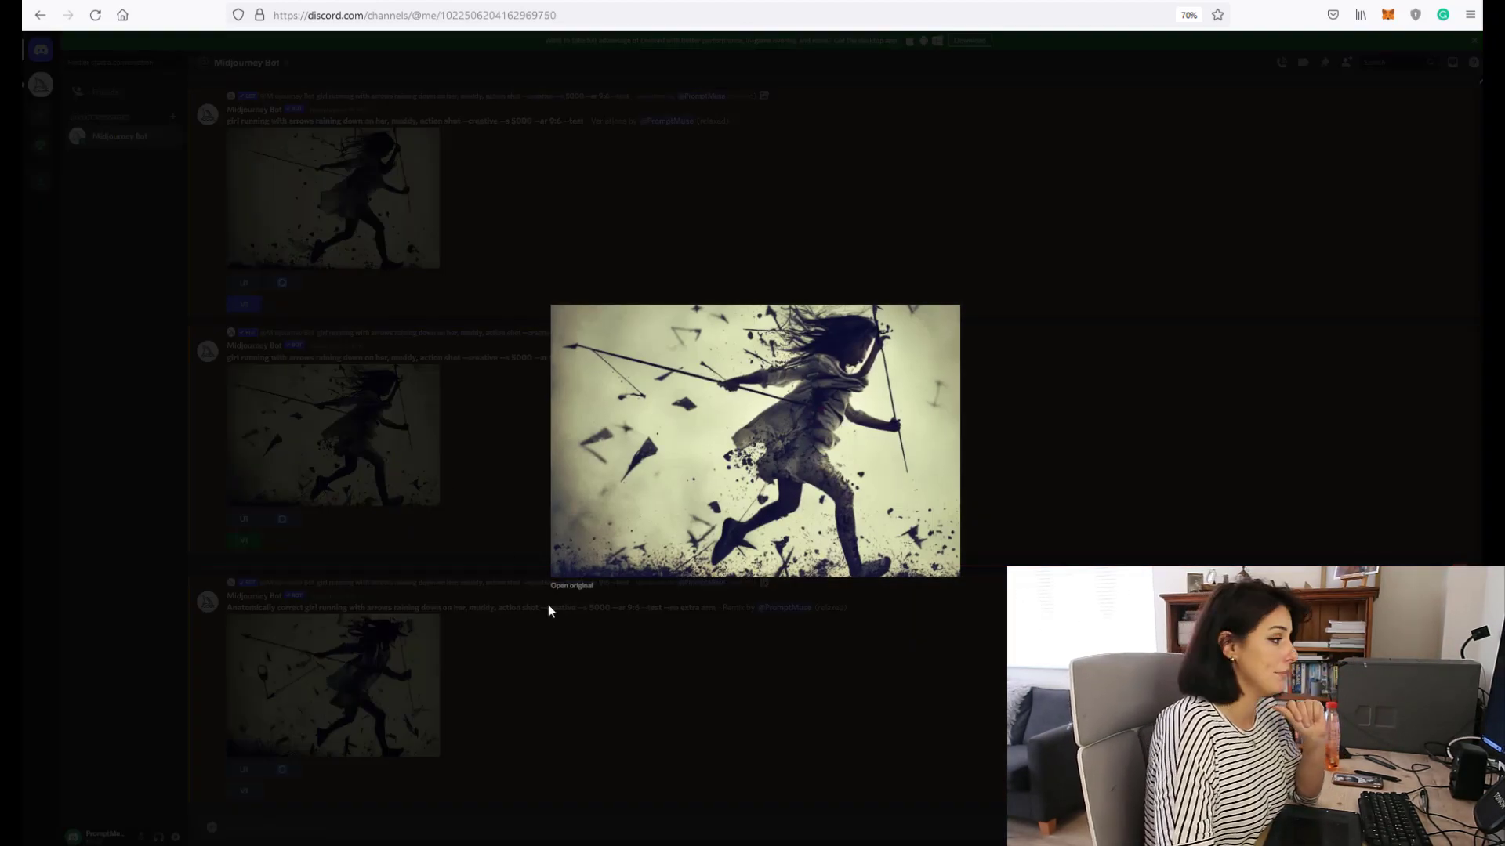
{"action": "double_click", "coordinate": [395, 694]}
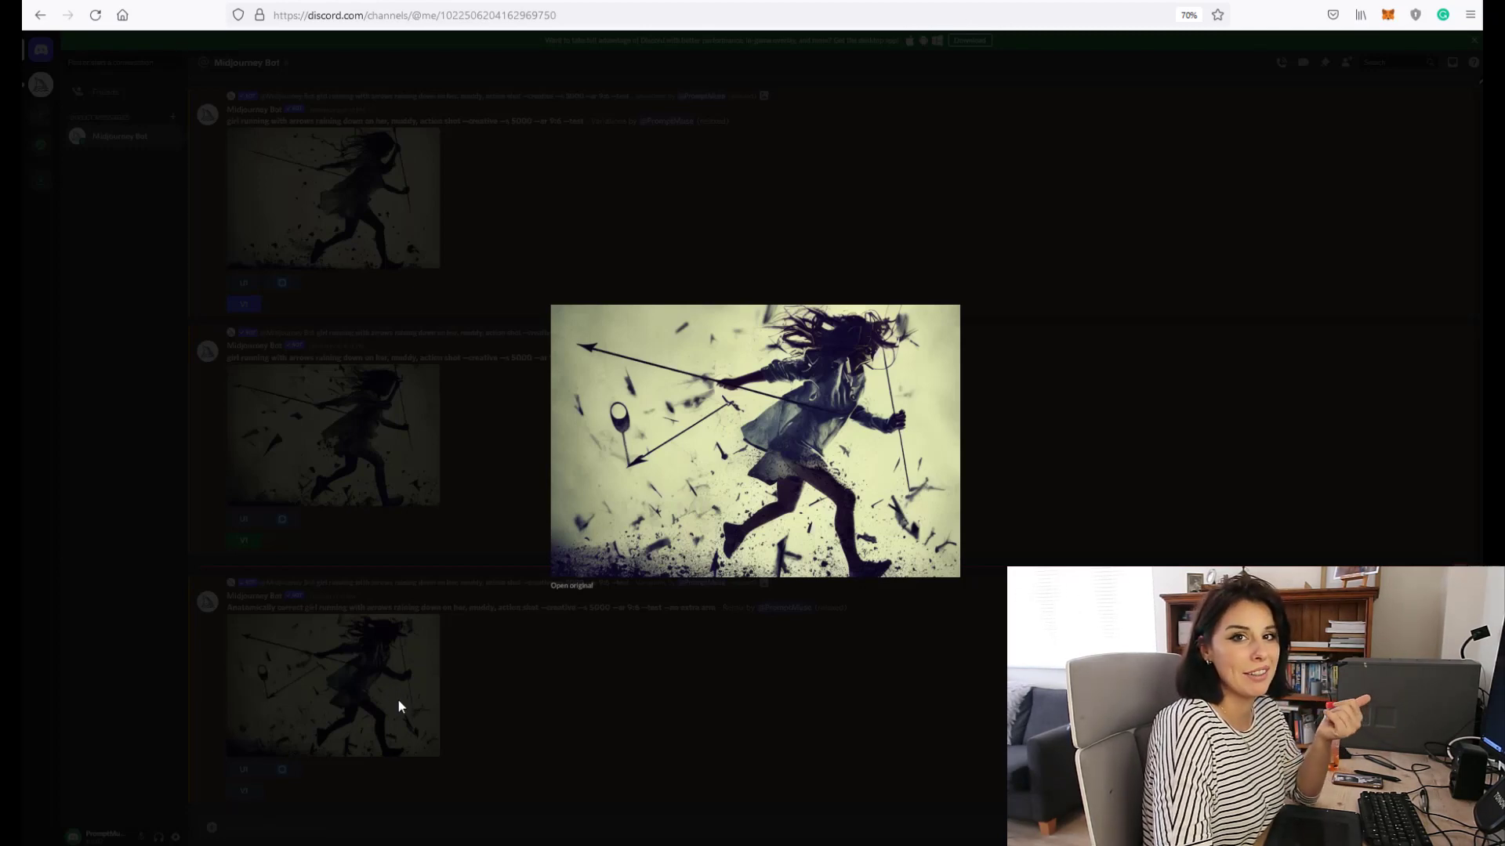
{"action": "left_click", "coordinate": [558, 715]}
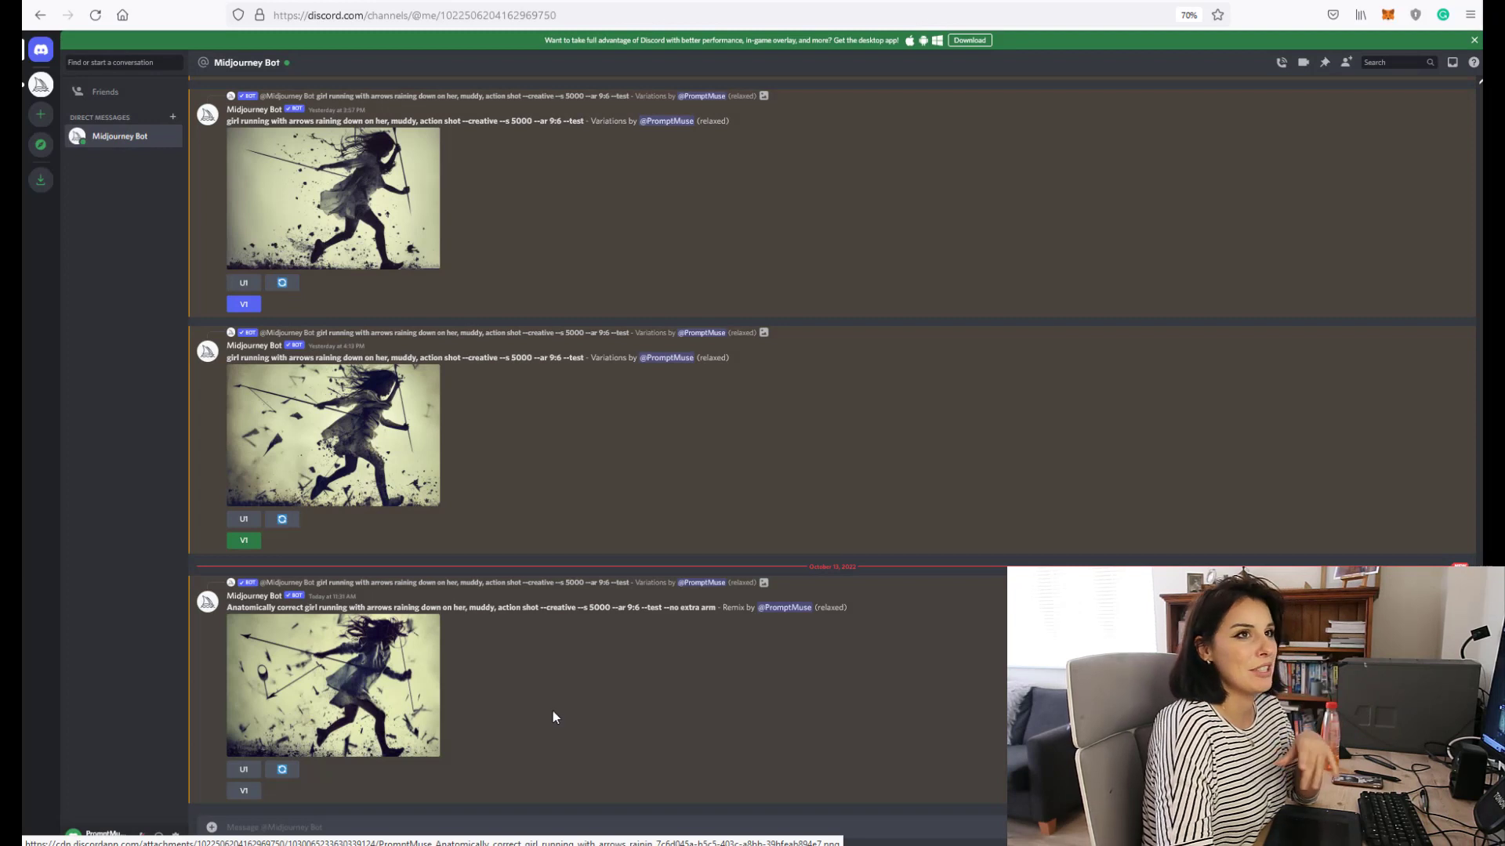